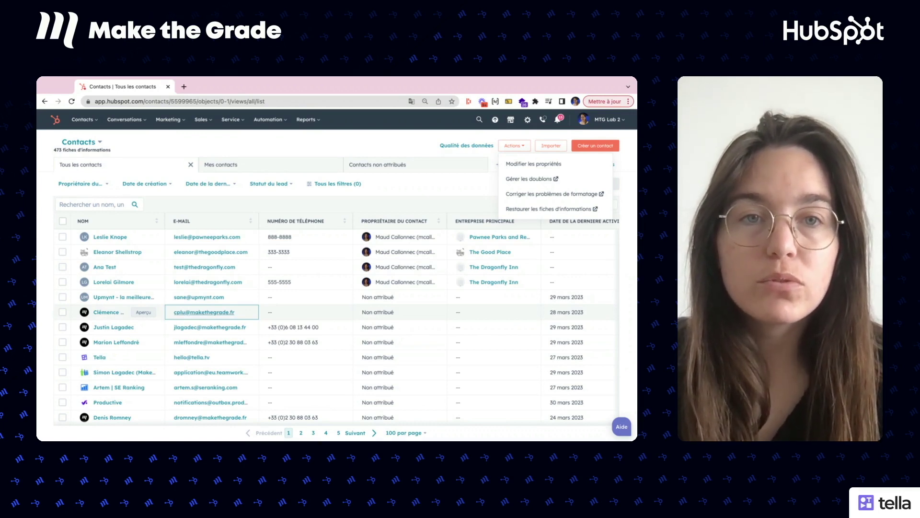
Step: Choose Gérer les doublons from the contacts Actions menu
click(416, 139)
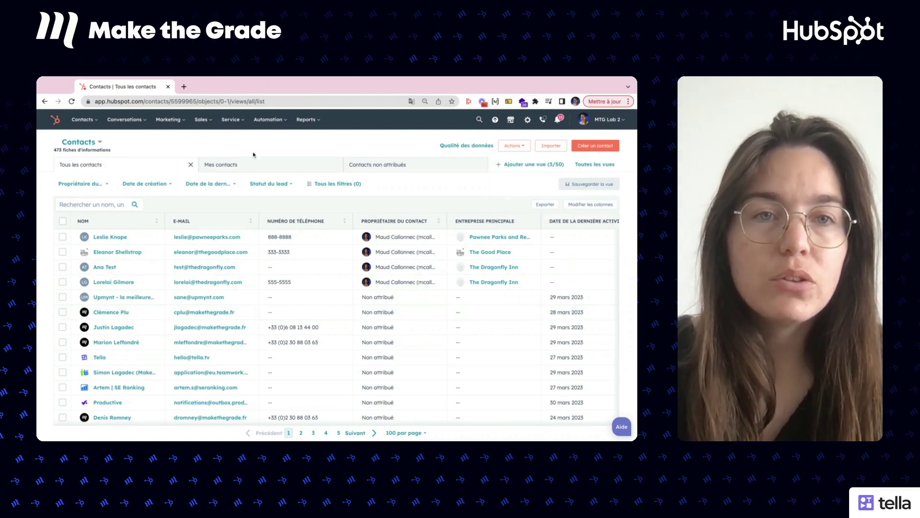
click(524, 150)
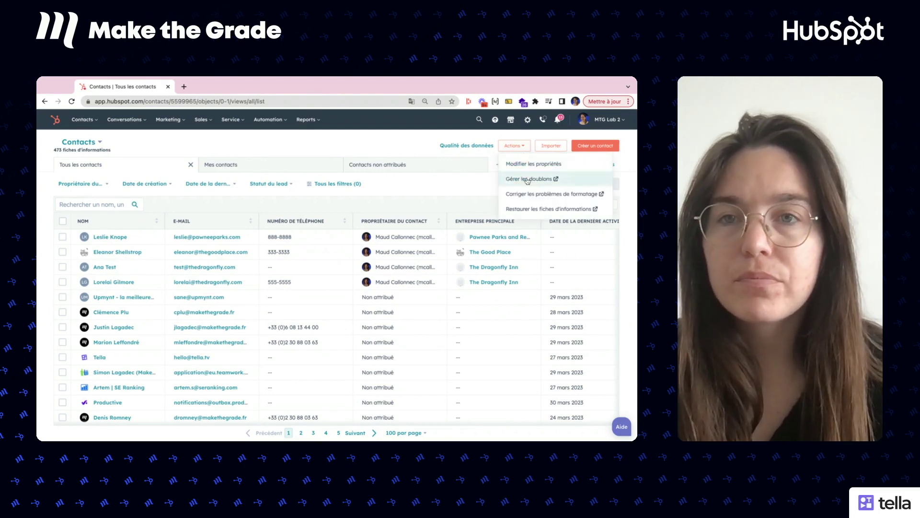
click(527, 178)
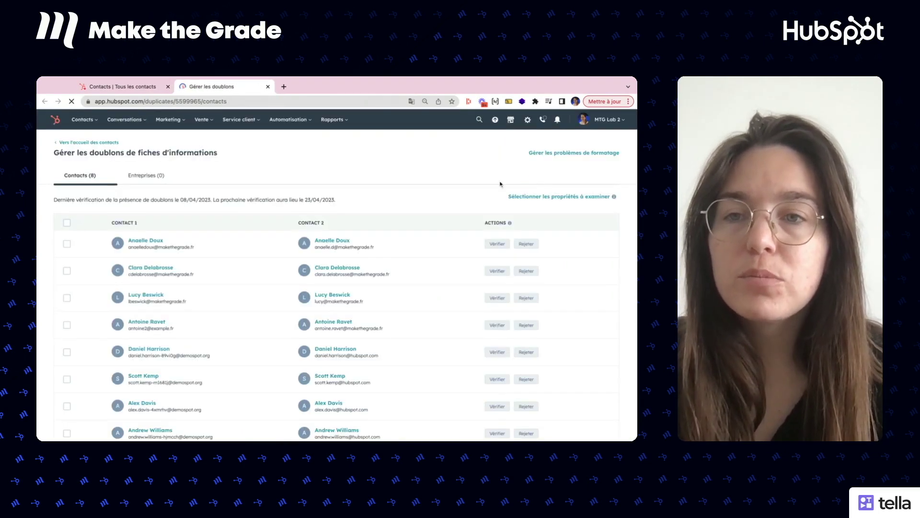
Step: Scroll through the eight suggested duplicate contact pairs
scroll(53, 226, down, 1)
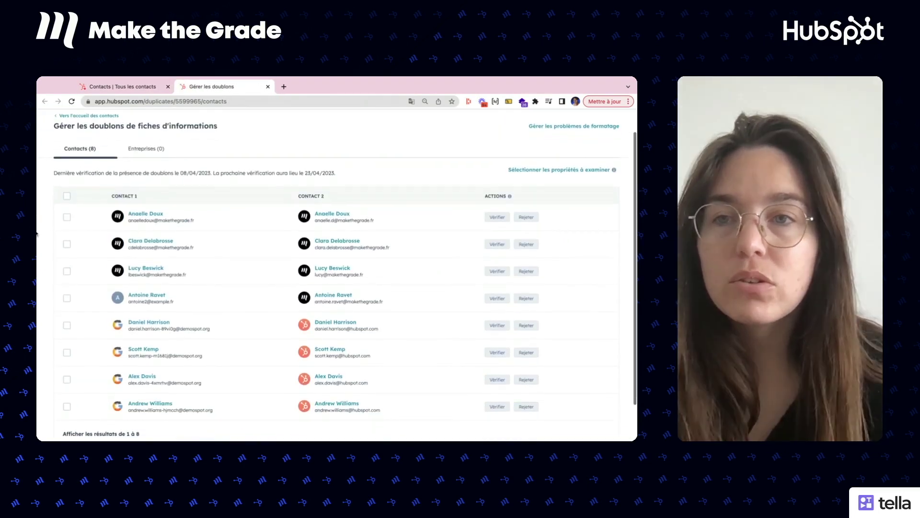
scroll(36, 233, down, 1)
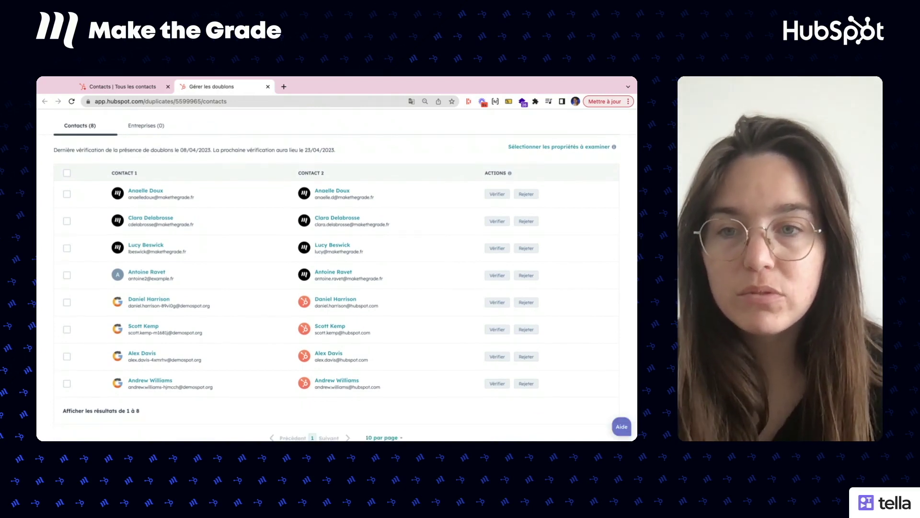
scroll(45, 218, up, 1)
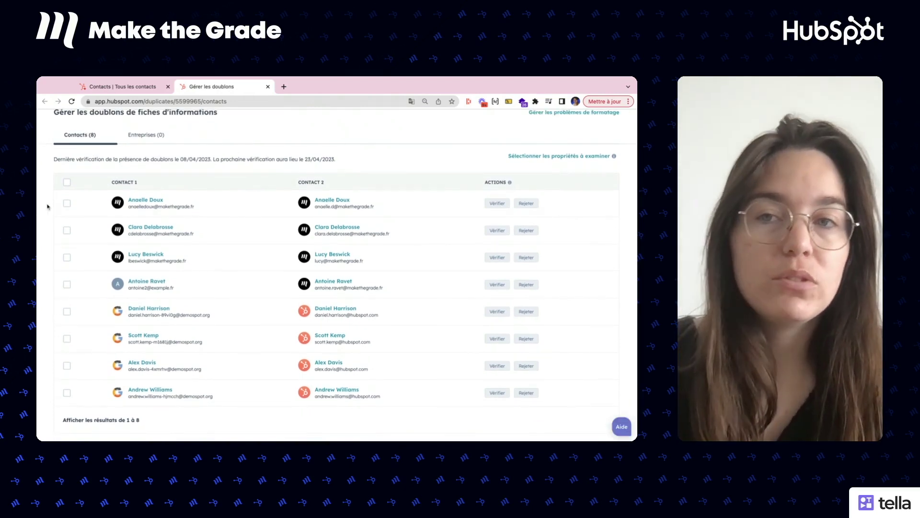
scroll(48, 207, up, 1)
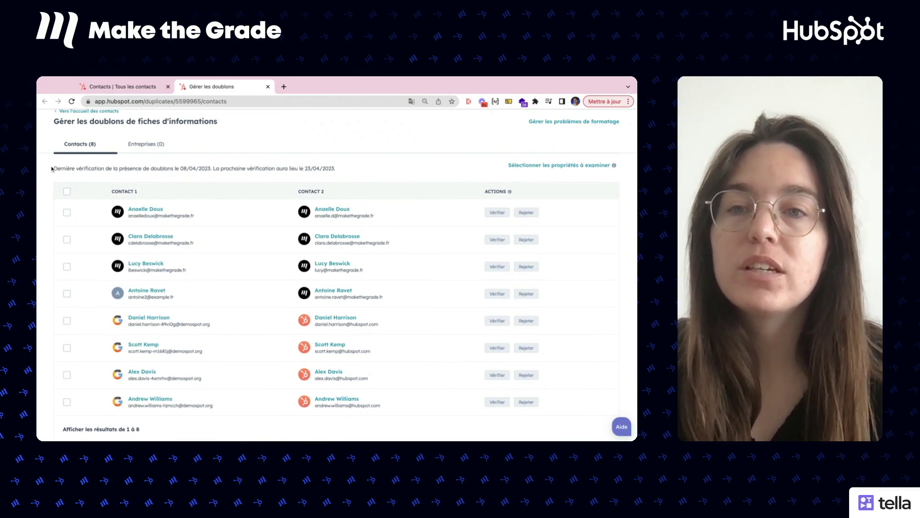
scroll(52, 169, down, 1)
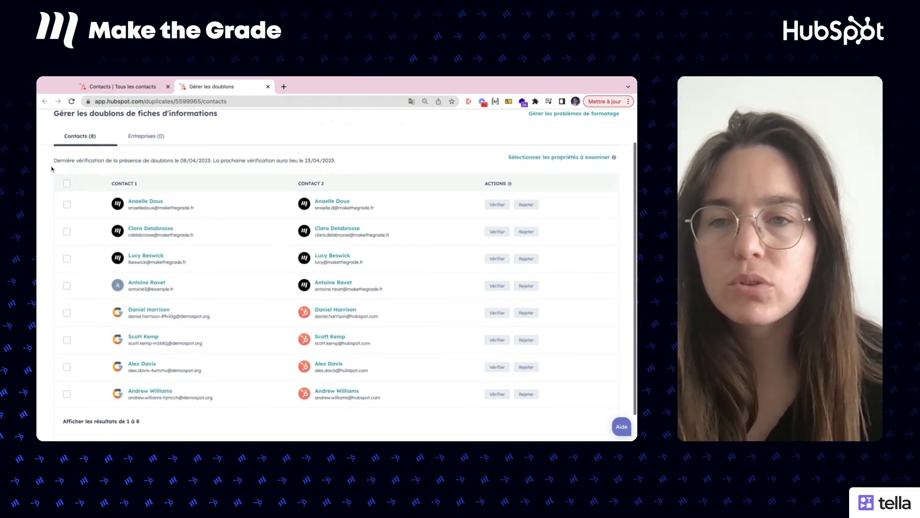
scroll(52, 168, up, 1)
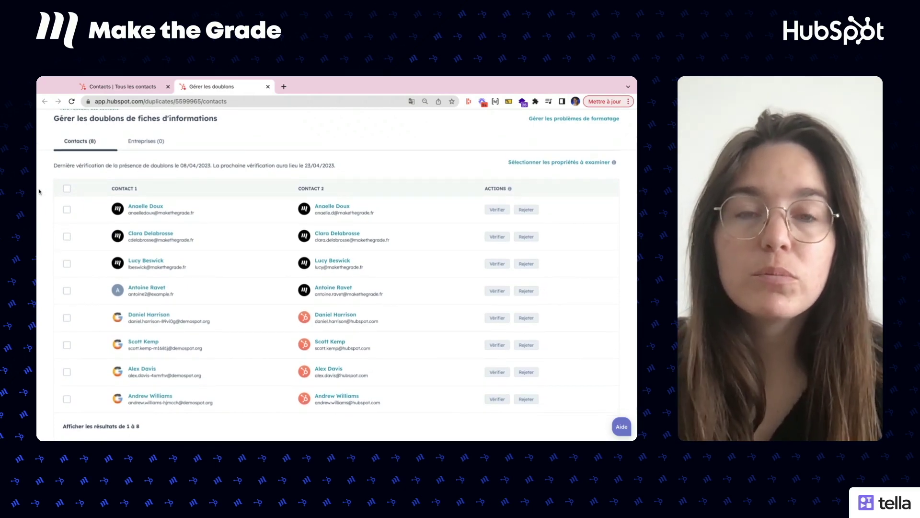
scroll(40, 191, up, 3)
scroll(39, 191, down, 4)
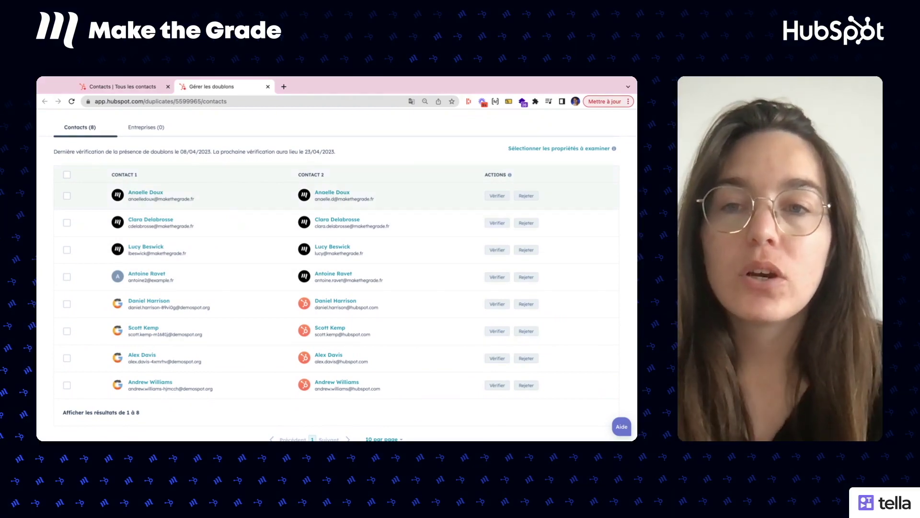
scroll(422, 199, up, 1)
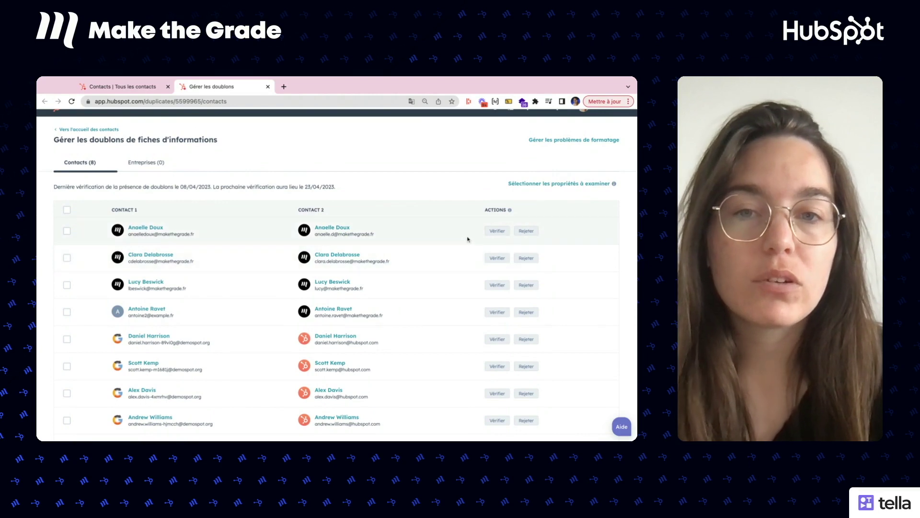
click(494, 232)
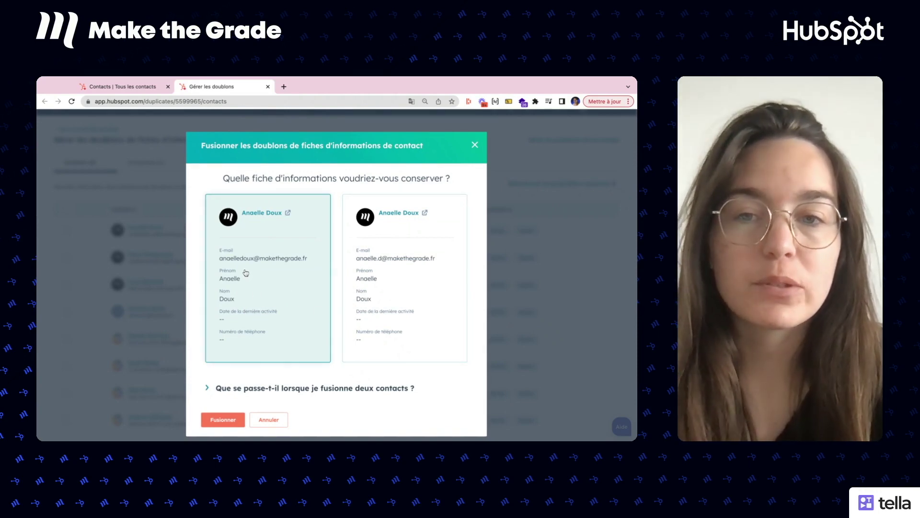
click(268, 389)
scroll(268, 390, down, 5)
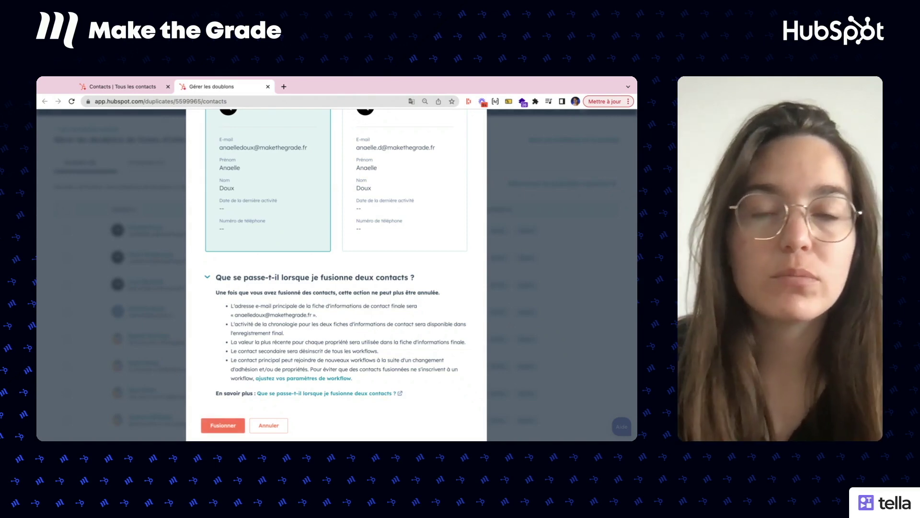
click(277, 425)
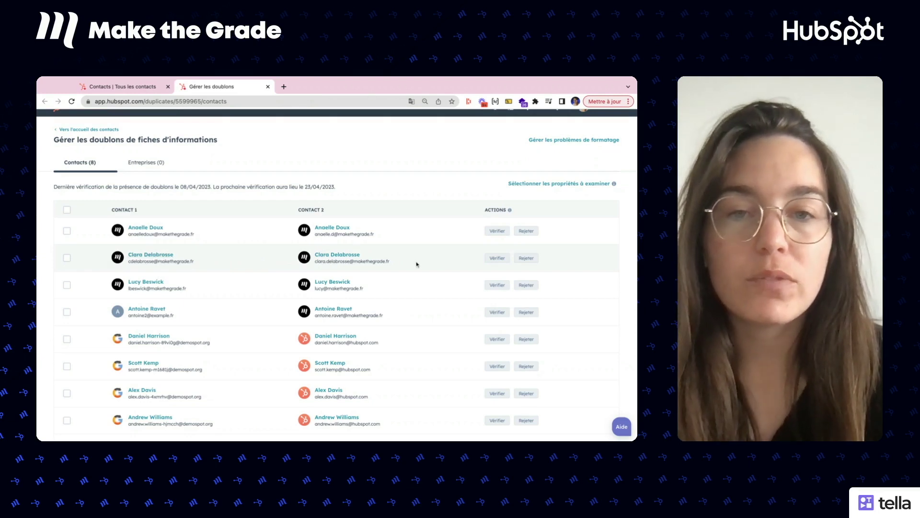
Step: Reject the second duplicate pair with Rejeter, marking it as not duplicates
click(526, 259)
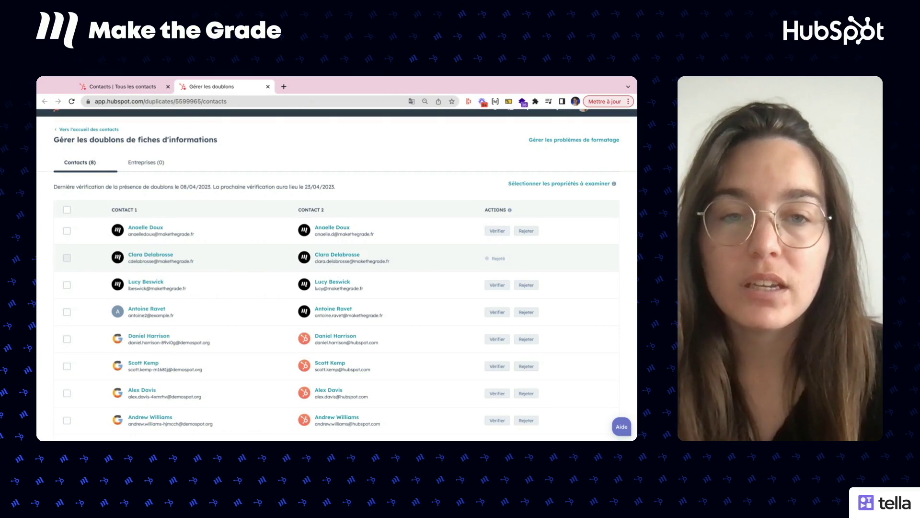
scroll(398, 170, down, 2)
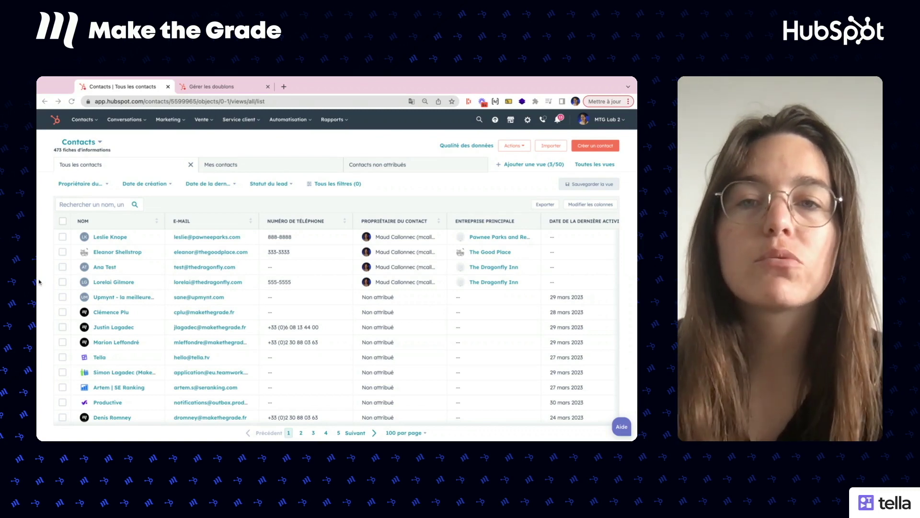
Step: Search contacts for the duplicated contact's name and open one of the two matches in a new tab
click(84, 205)
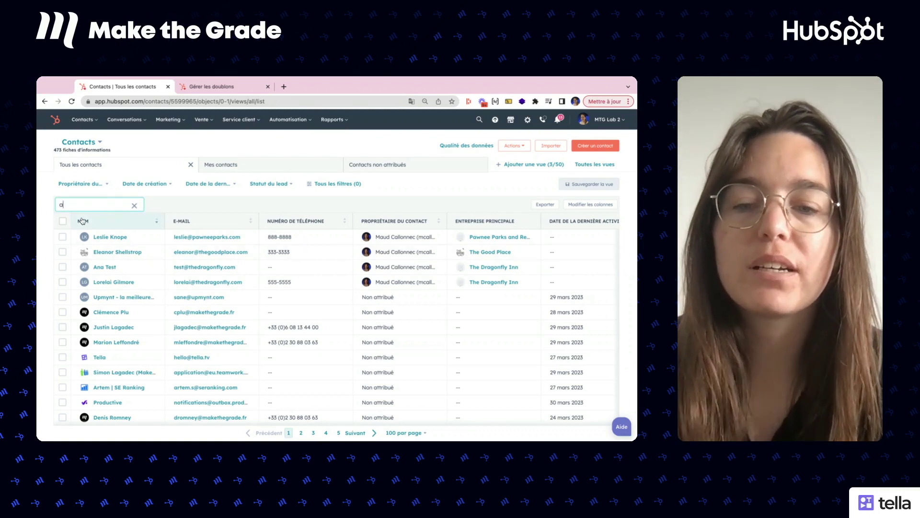
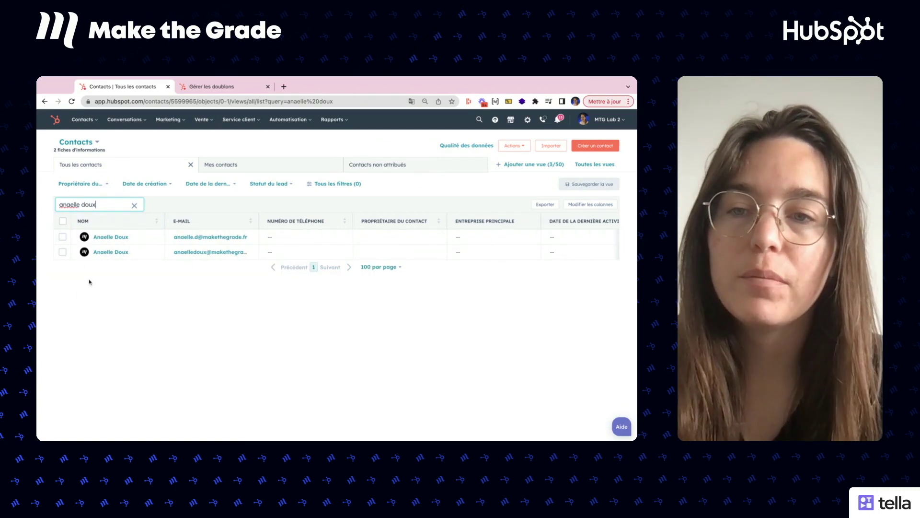
ctrl+click(101, 253)
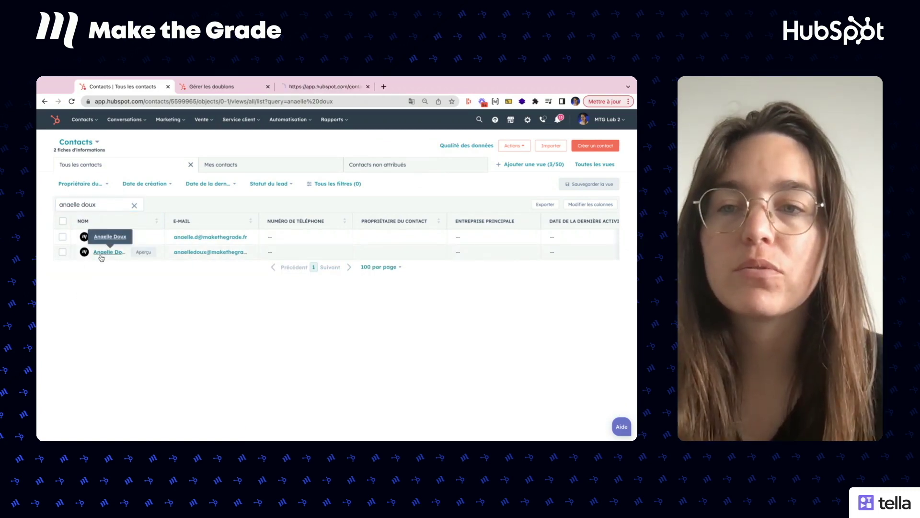
click(301, 88)
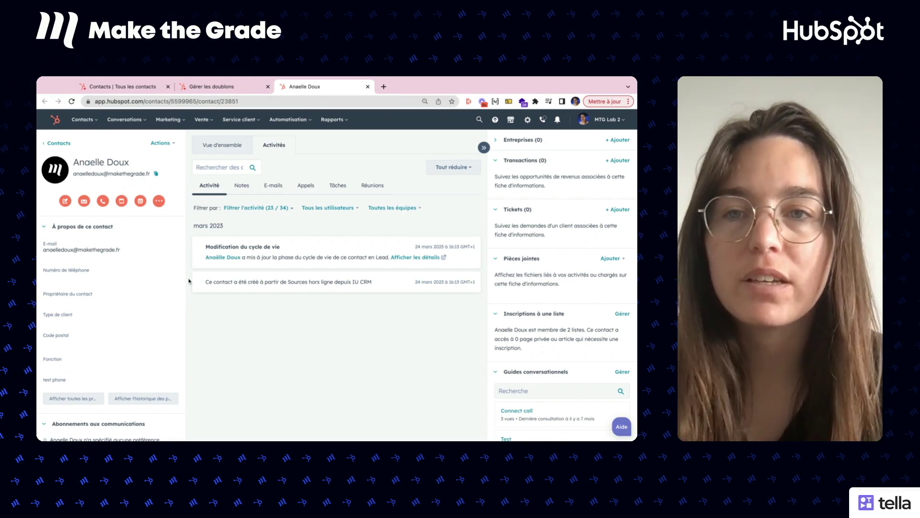
Step: Use Fusionner les contacts to merge the record with the alternate email into this contact
click(162, 146)
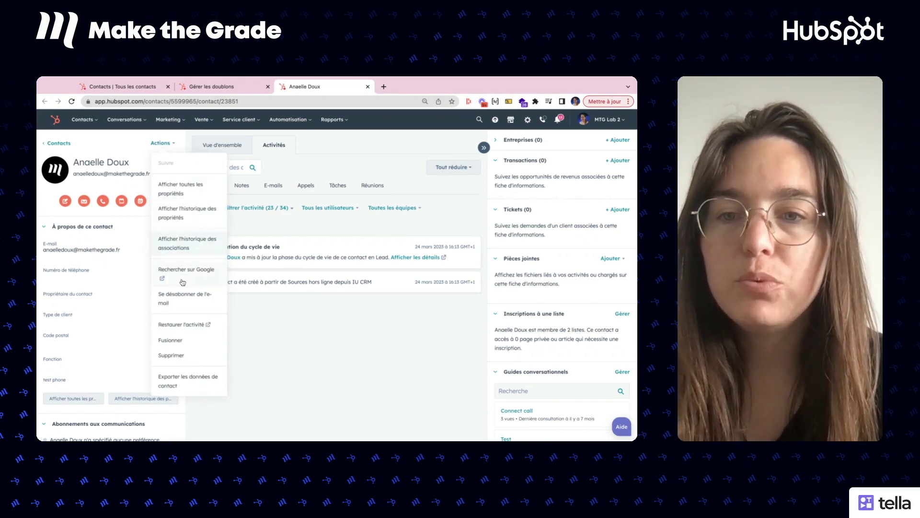
click(178, 339)
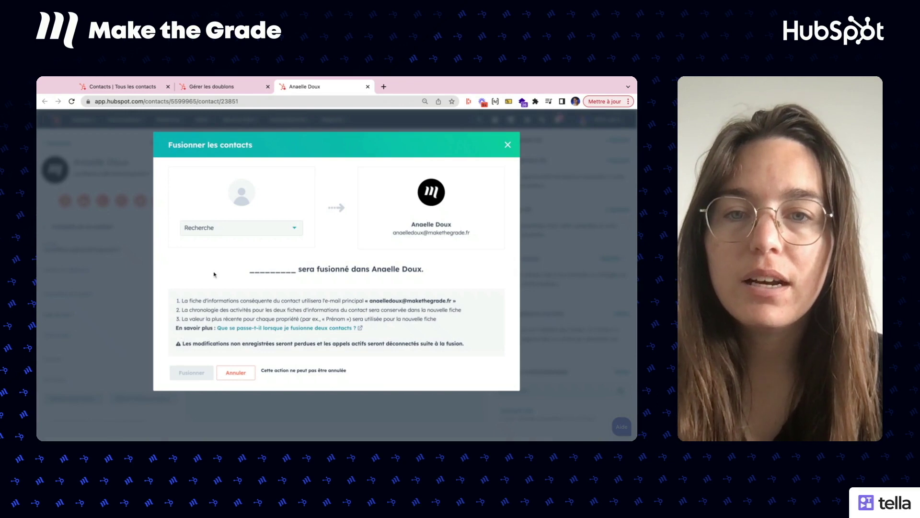
click(227, 230)
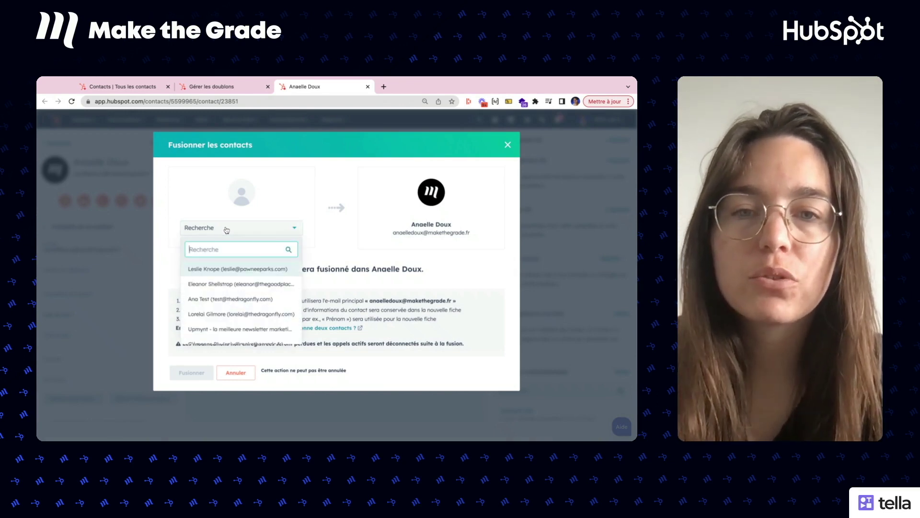
text(anaelle)
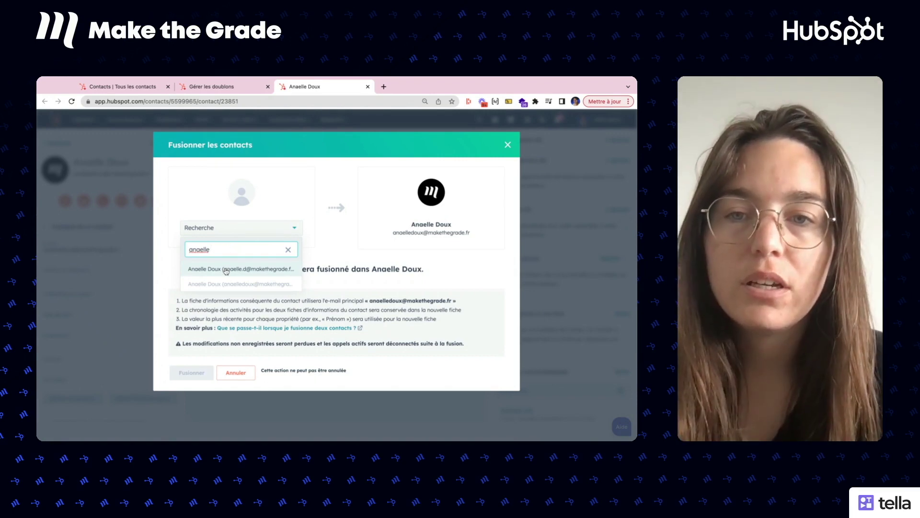
click(226, 269)
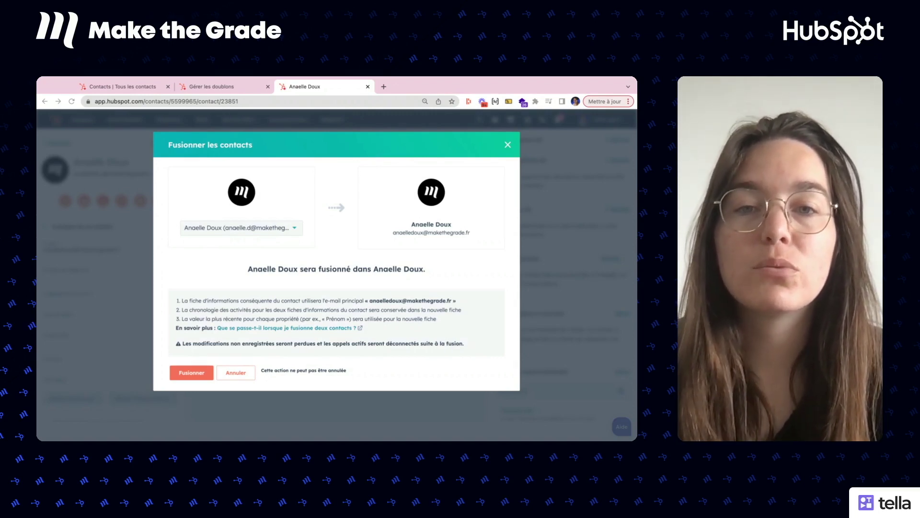
click(193, 374)
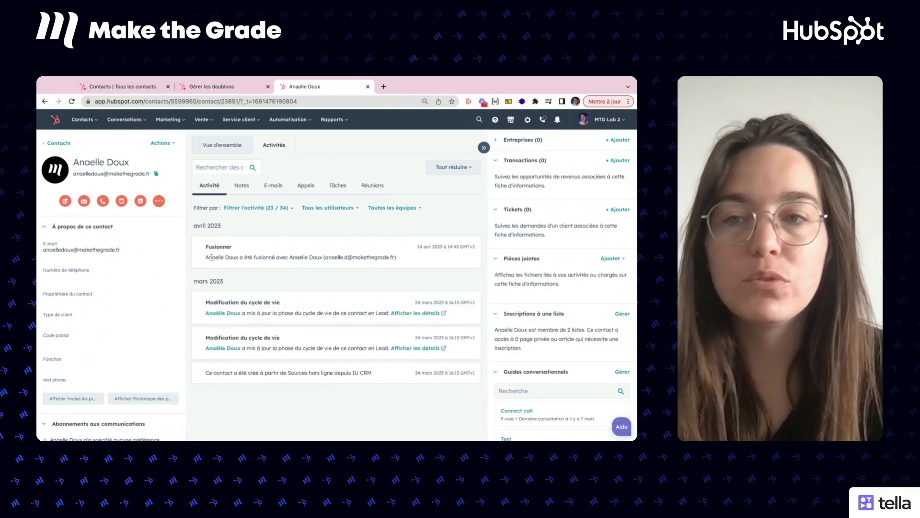
Step: Reload the merged contact and check its primary and additional email addresses
scroll(114, 266, down, 3)
scroll(113, 266, up, 3)
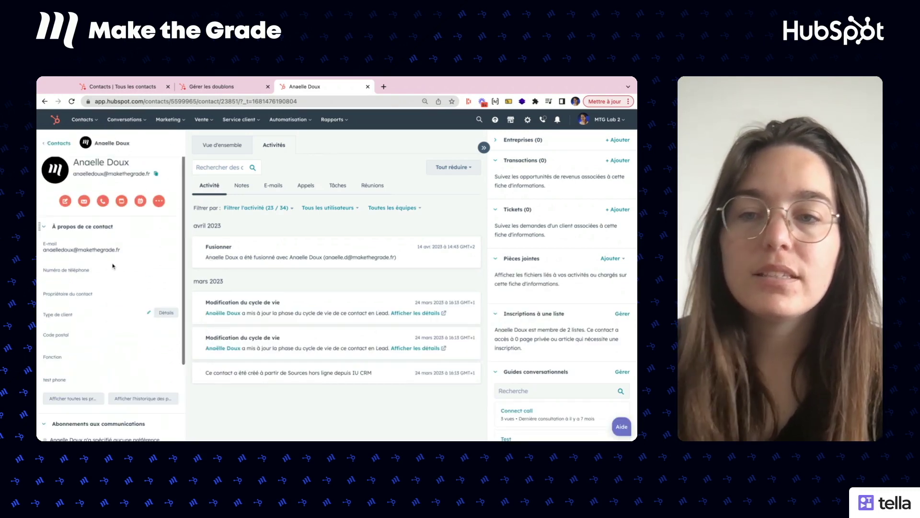
key(super+r)
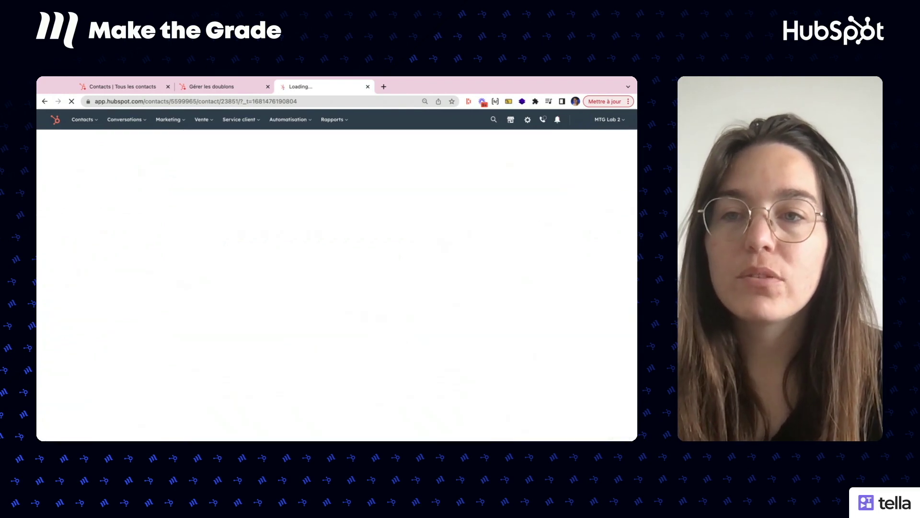
click(105, 253)
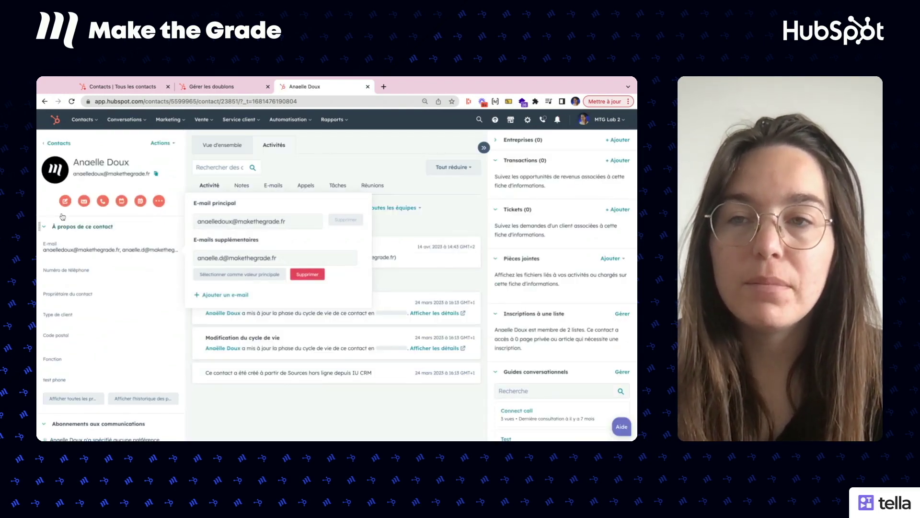
click(271, 408)
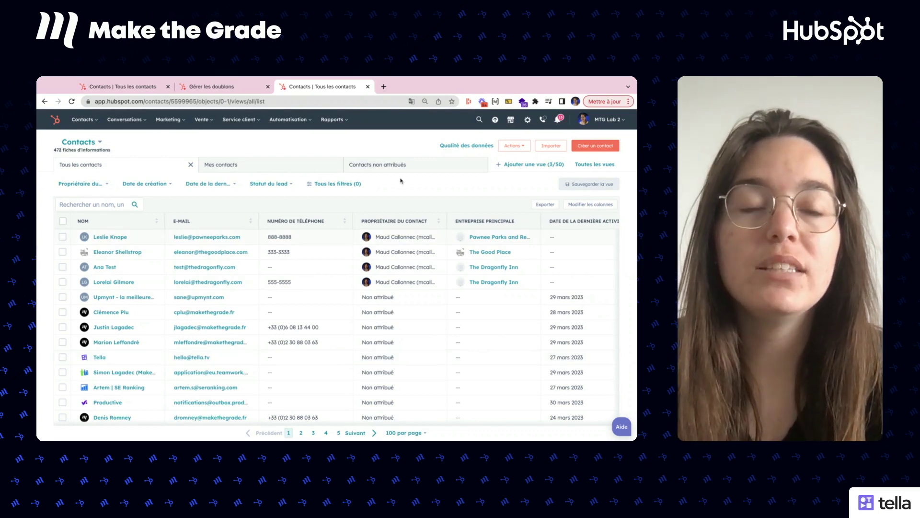
Step: From Qualité des données, show all Doublons to list the six contact duplicate pairs
click(454, 147)
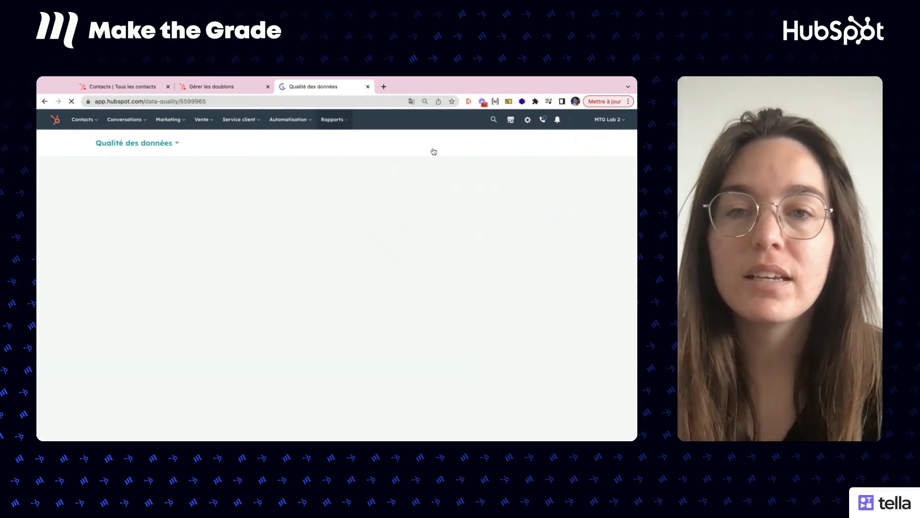
scroll(366, 266, down, 2)
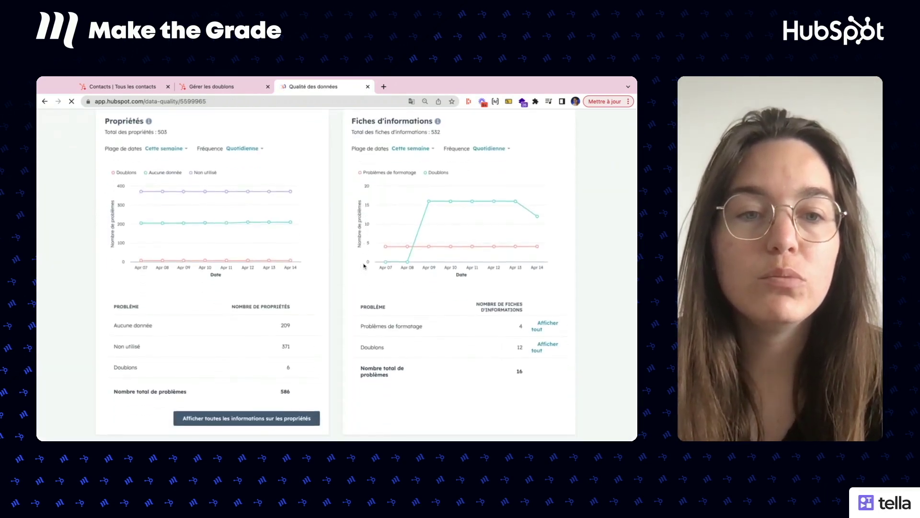
scroll(489, 228, up, 1)
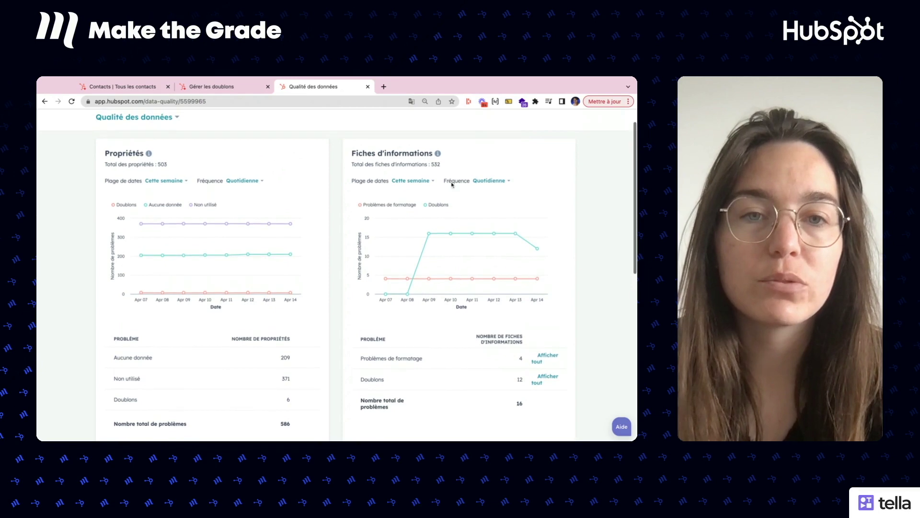
scroll(476, 350, down, 1)
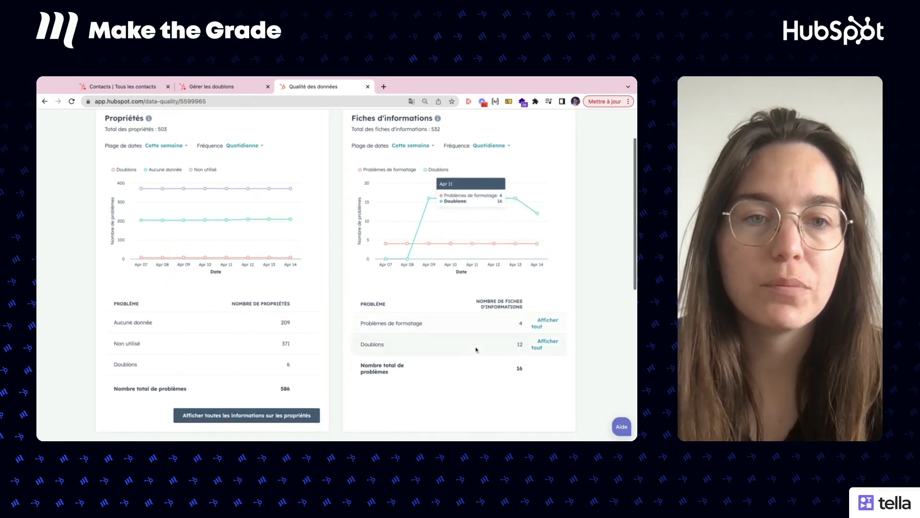
click(555, 343)
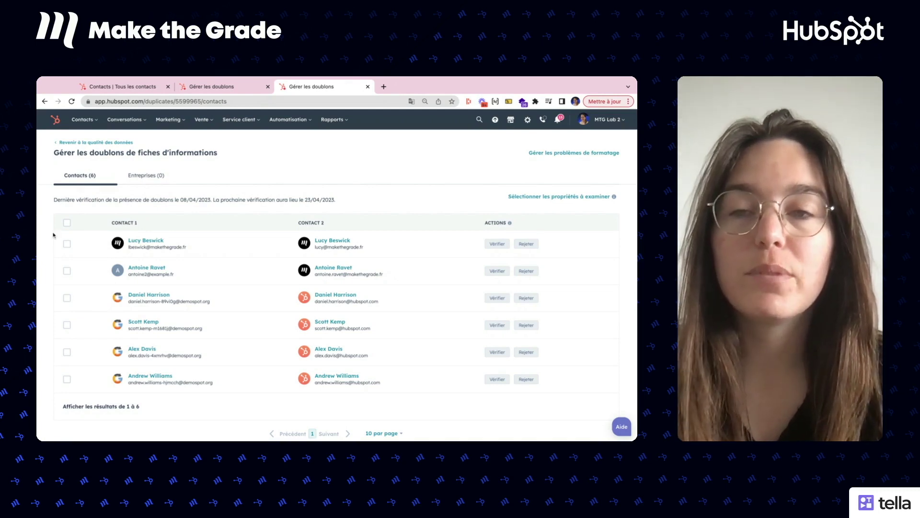
Step: Select all six duplicate pairs so the page shows 6 sélectionnés
click(68, 223)
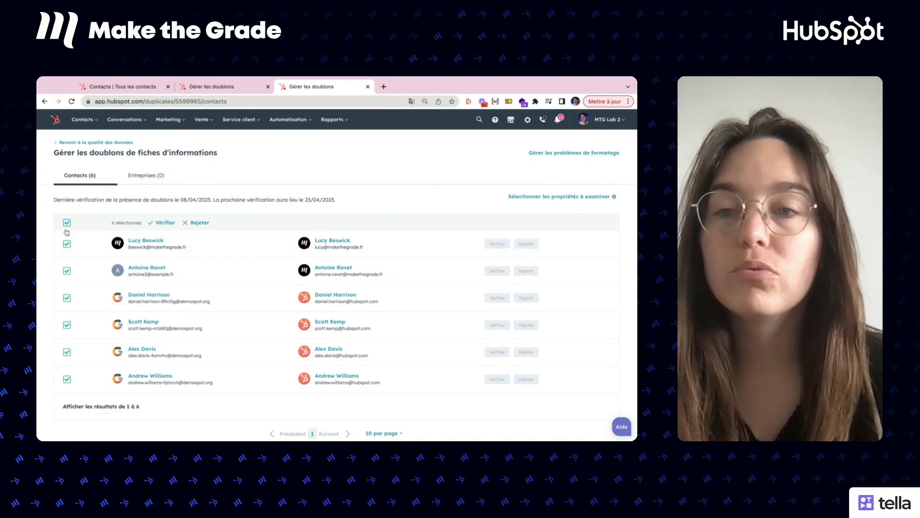
click(67, 325)
click(67, 353)
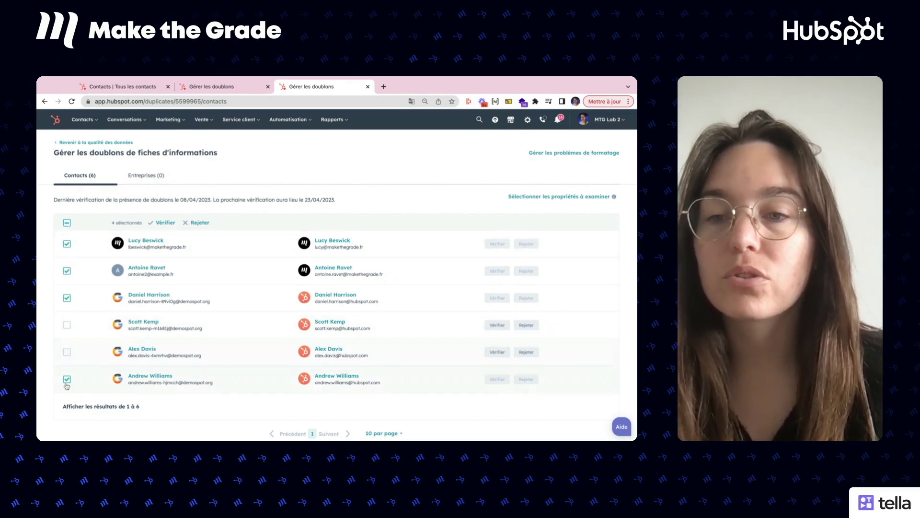
click(66, 381)
click(67, 380)
click(67, 352)
click(68, 328)
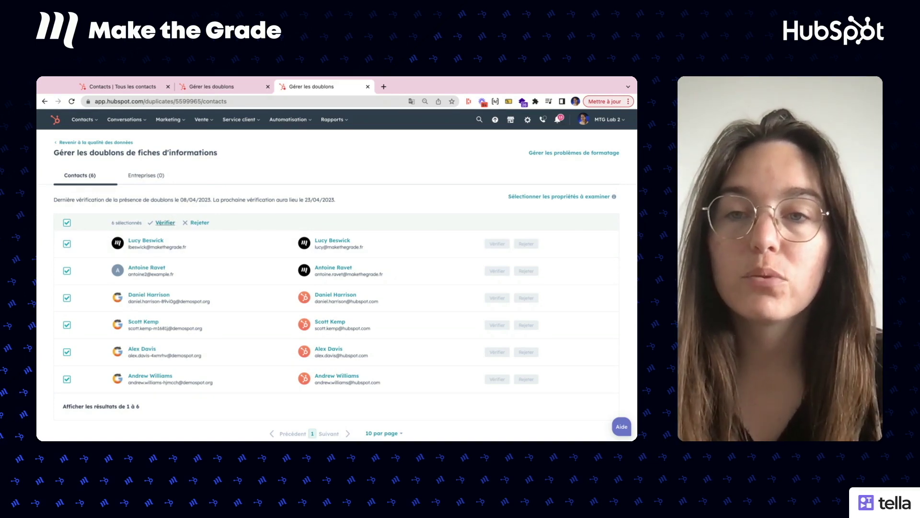
Step: Start the bulk review of the selected pairs and choose Premier créé as the merge criterion
click(165, 222)
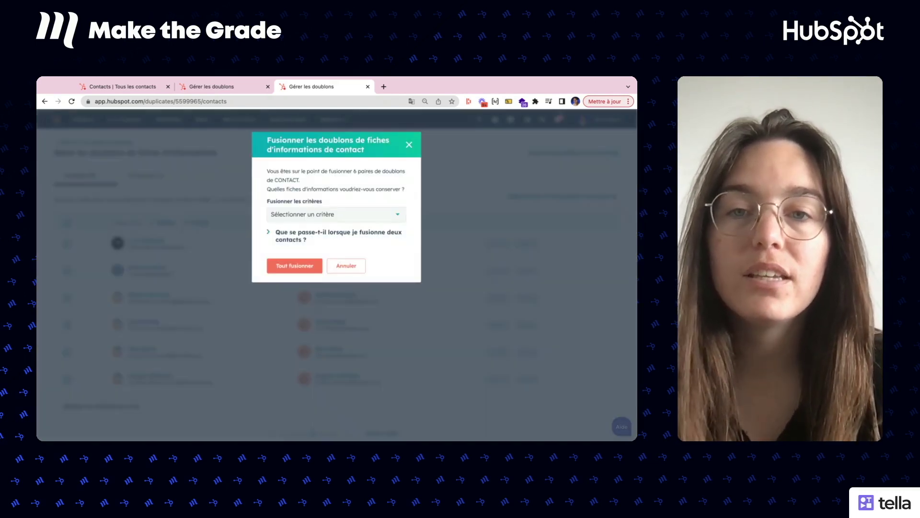
click(325, 216)
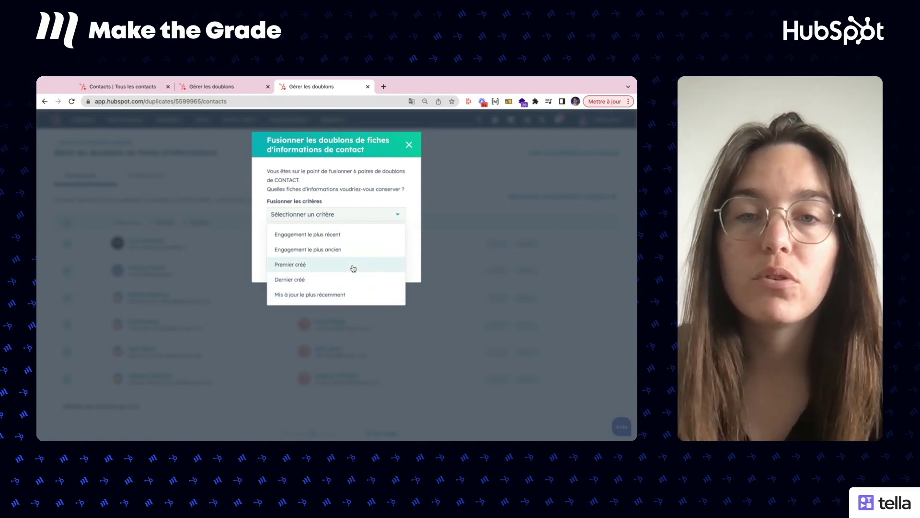
click(353, 267)
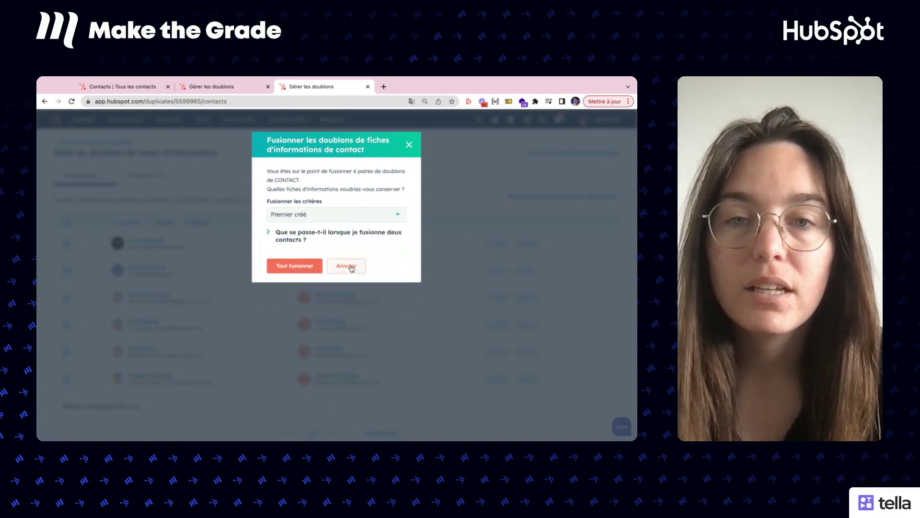
click(294, 241)
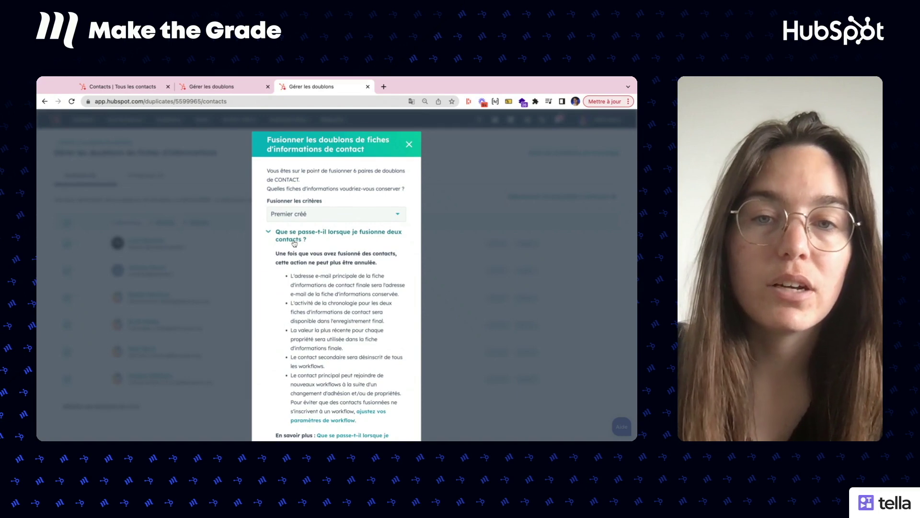
scroll(294, 243, down, 2)
scroll(293, 242, up, 1)
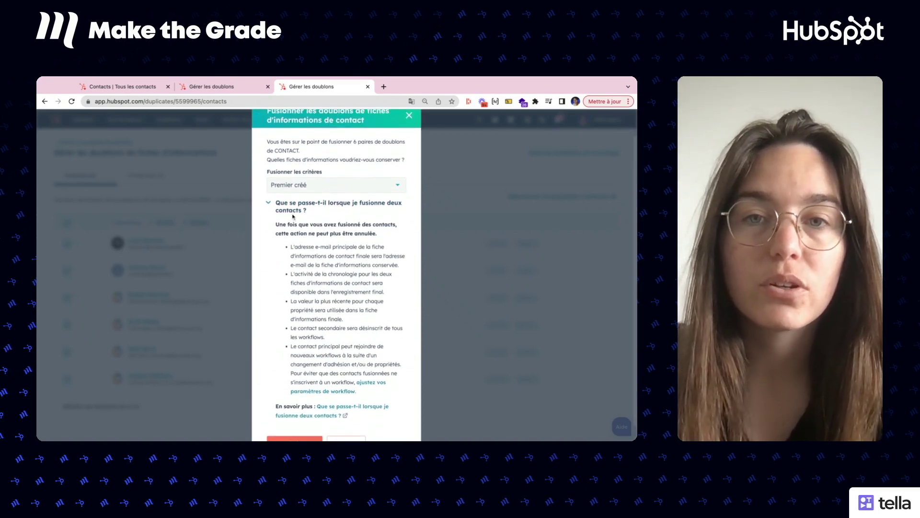
click(292, 211)
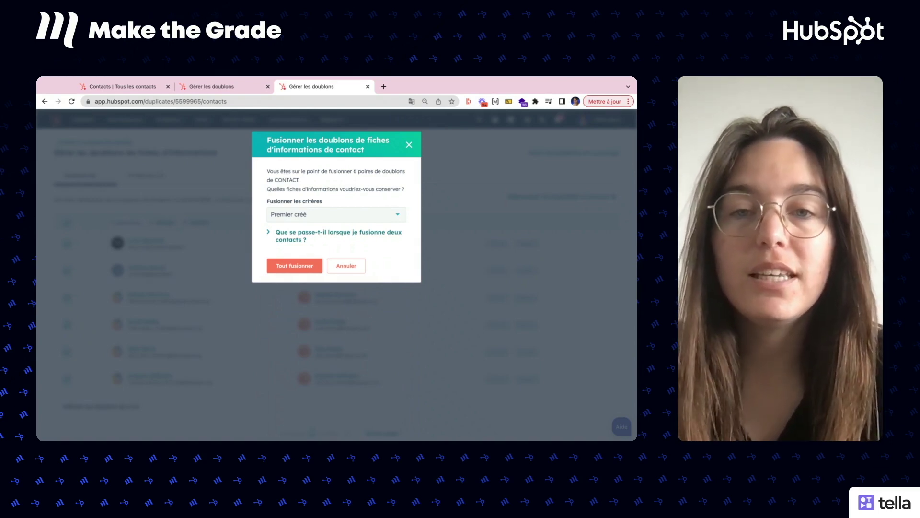
Step: Merge all six pairs with Tout fusionner, dismiss the banner and reload
click(294, 267)
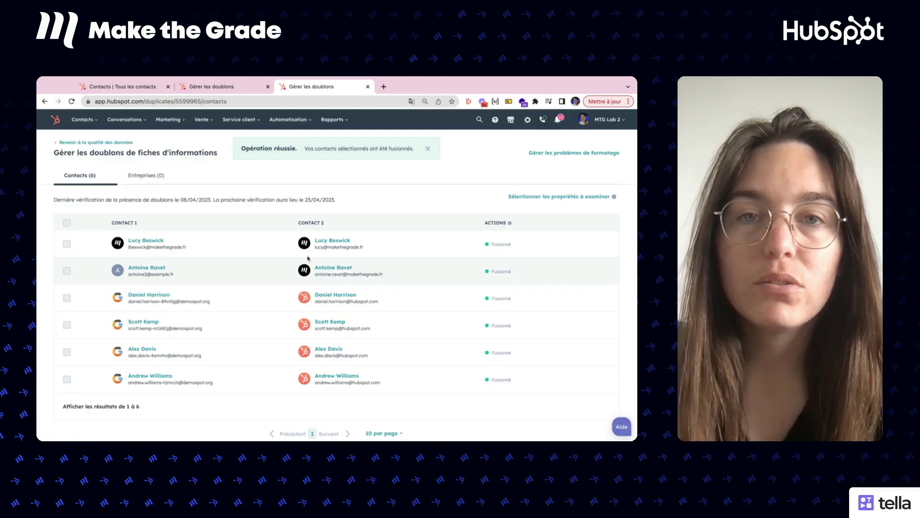
click(428, 149)
key(super+r)
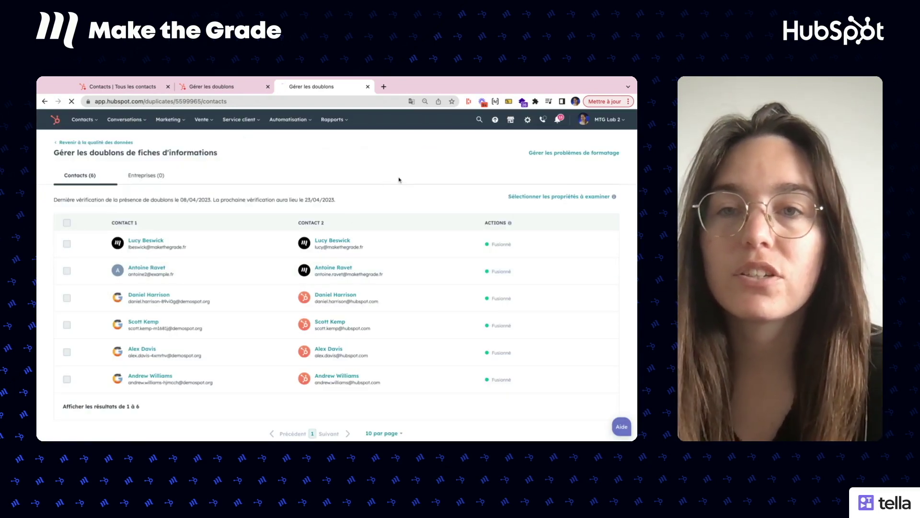